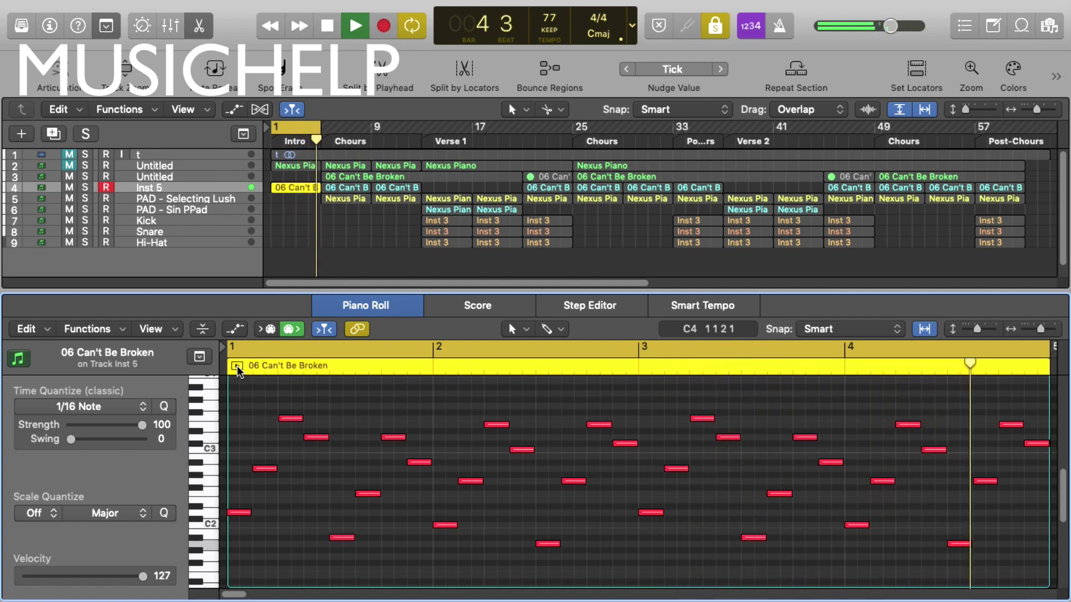
Stop Inst 5 playback and load PAD - Selecting Lush's first Nexus Piano region into the Piano Roll.
key(space)
click(289, 225)
click(294, 222)
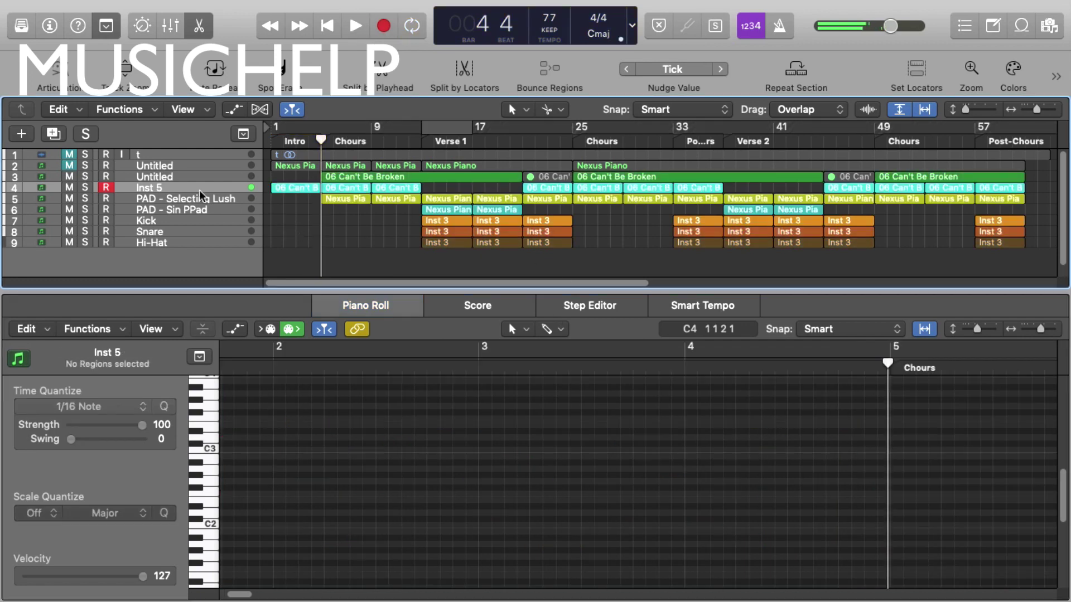
click(156, 198)
click(334, 223)
click(342, 197)
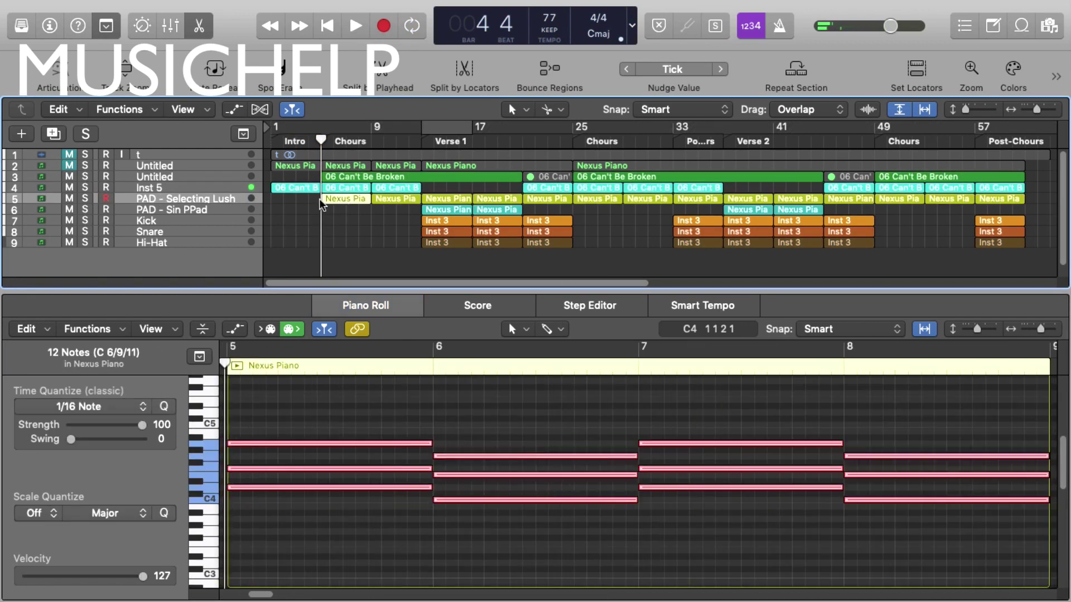
click(295, 188)
Show the Inspector and check the Inst 5 Channel EQ curve, then close it.
click(58, 31)
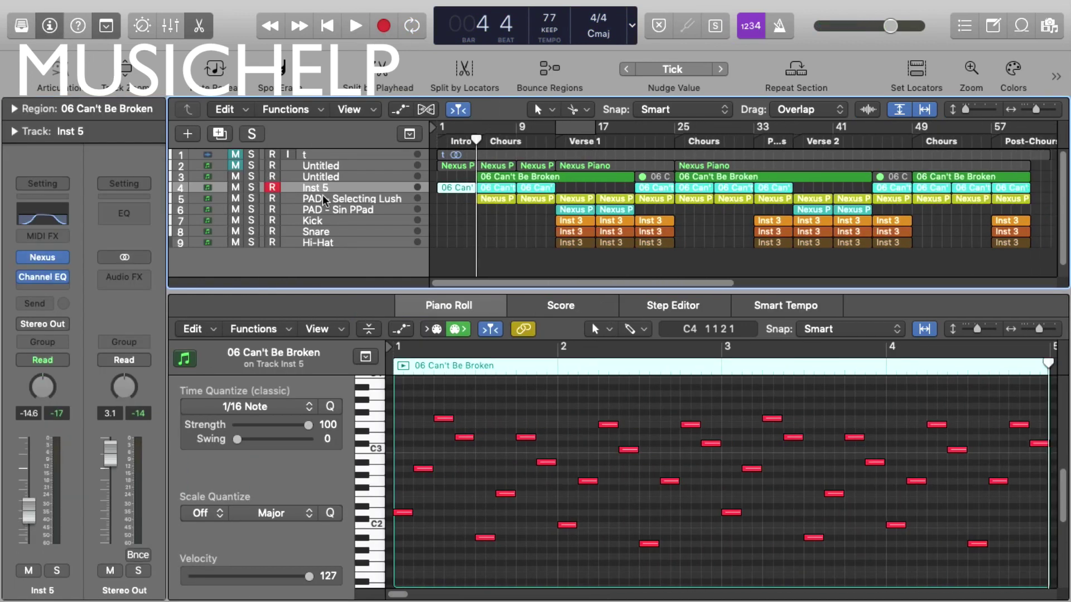
click(42, 214)
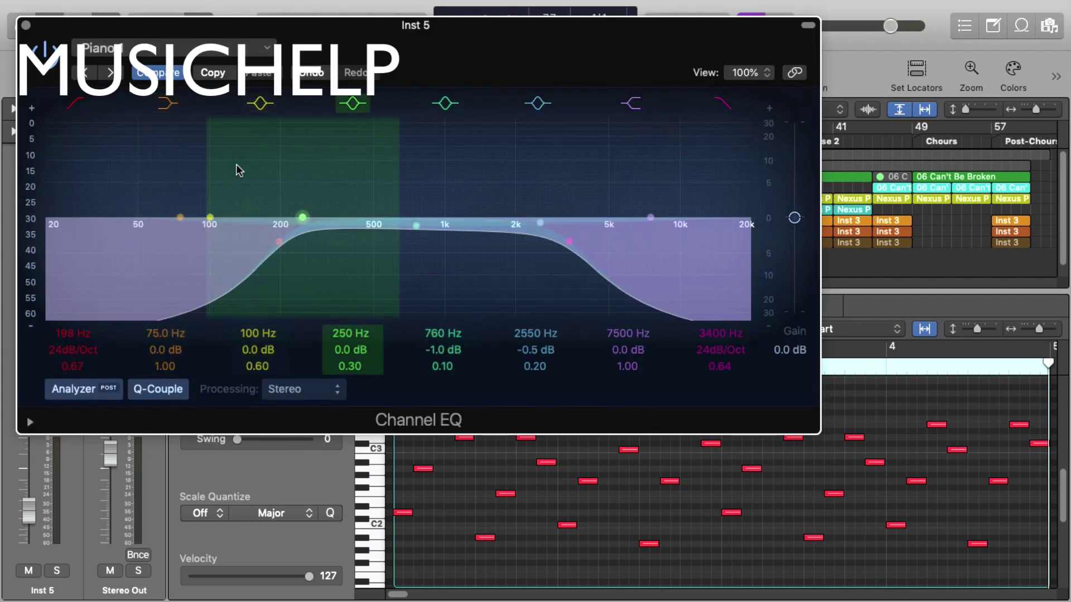
click(26, 25)
Select the PAD - Selecting Lush track and load its first Nexus Piano region.
click(444, 230)
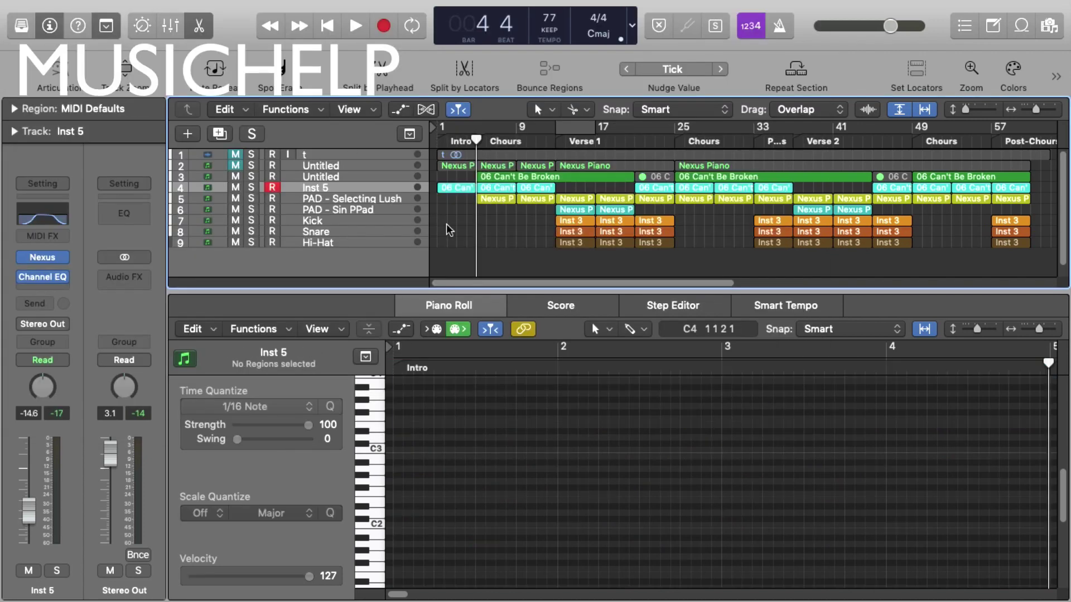
click(374, 202)
click(477, 237)
click(492, 199)
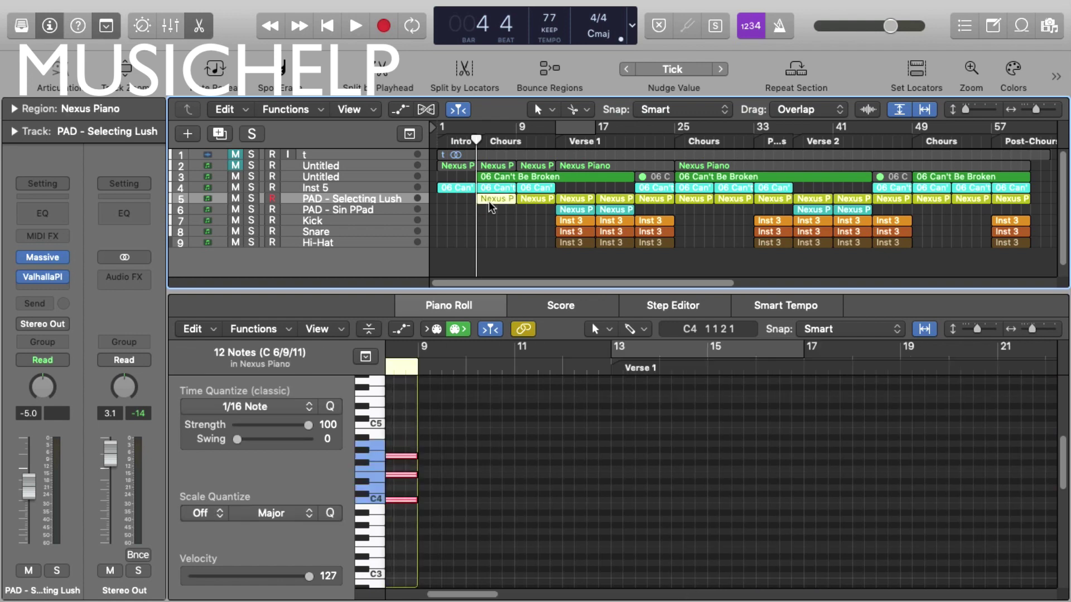
Hide the Inspector, loop-play the Nexus Piano region from bar 5, and select the bar 5 chord.
click(56, 35)
click(236, 367)
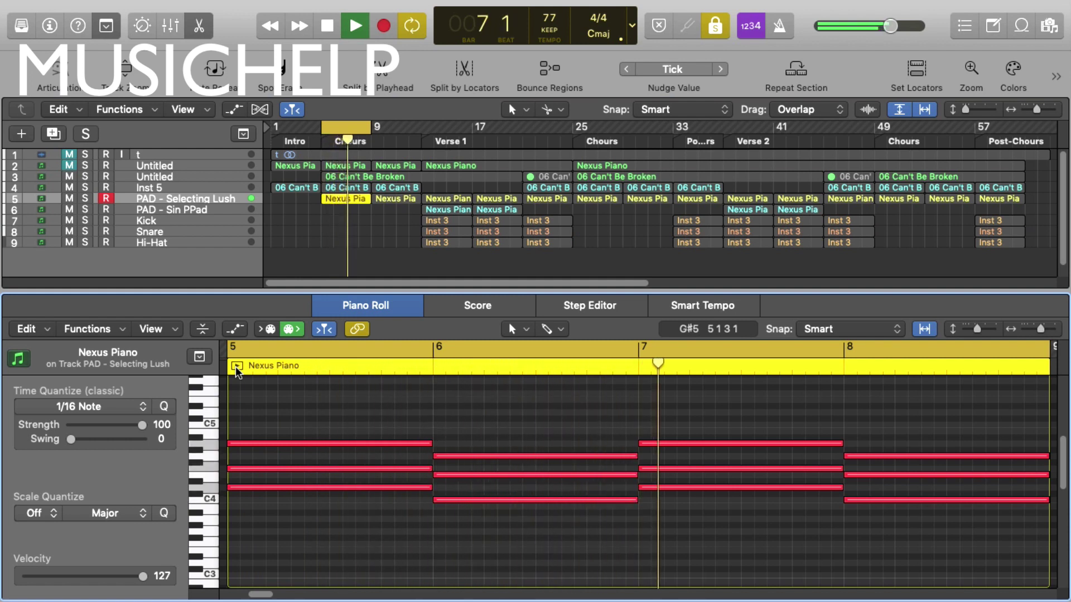
drag(343, 399, 343, 535)
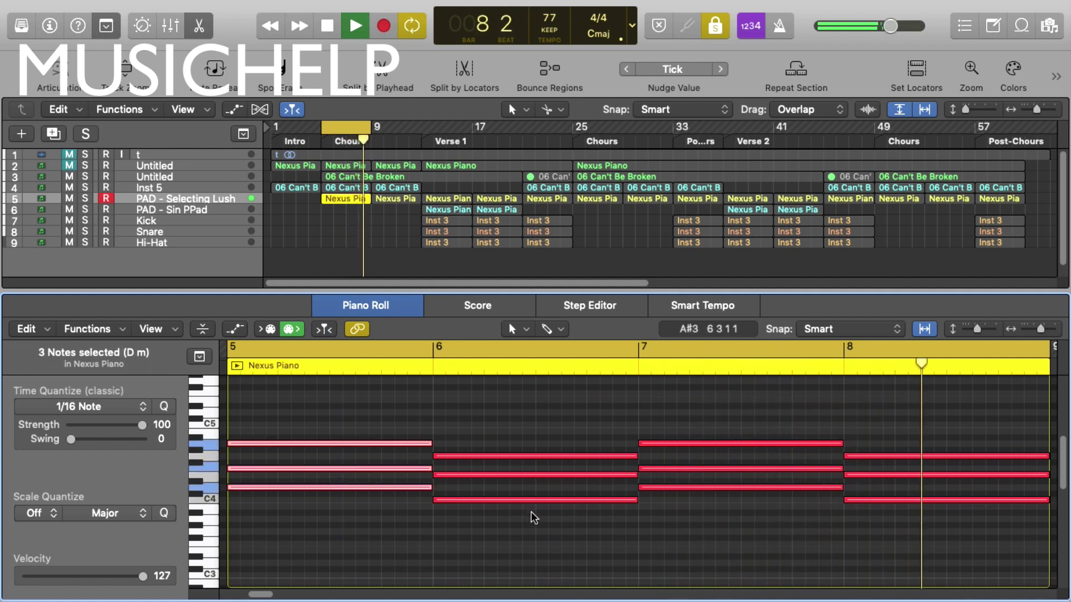
key(space)
Select the bar 6, 7 and 8 chords, then close the Piano Roll.
drag(531, 511, 541, 415)
drag(760, 530, 747, 438)
drag(958, 535, 945, 438)
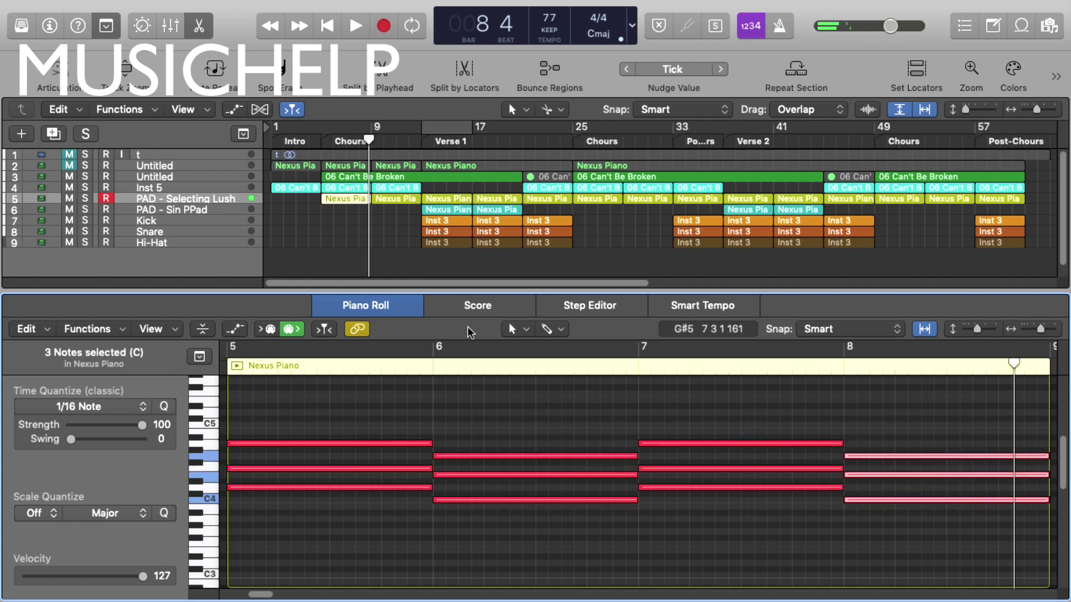
drag(473, 294, 454, 547)
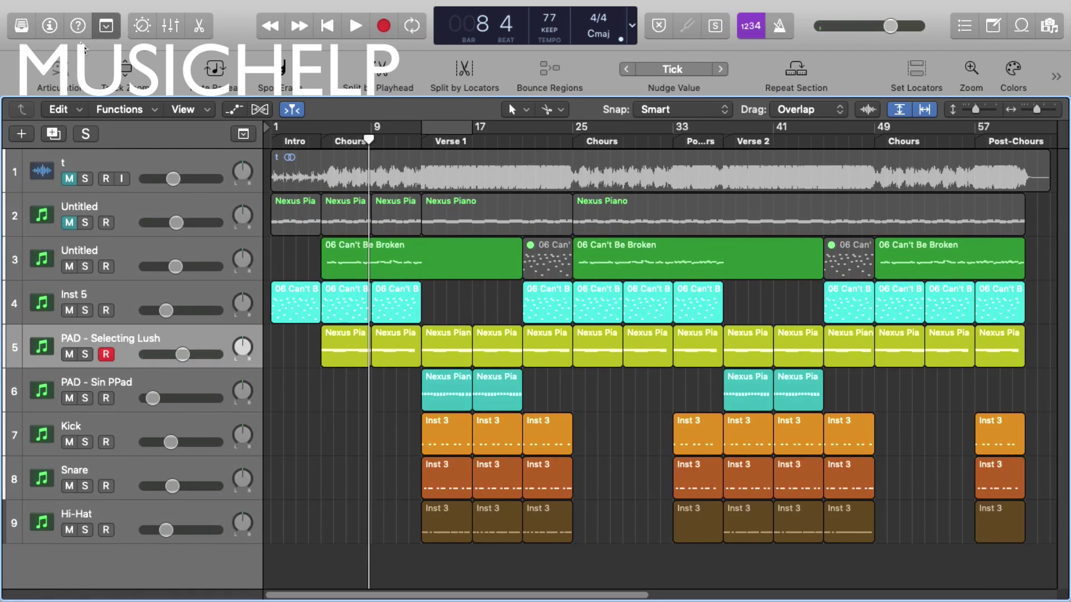
Show the Inspector and open PAD - Sin PPad's first Nexus Piano region in the Piano Roll.
key(i)
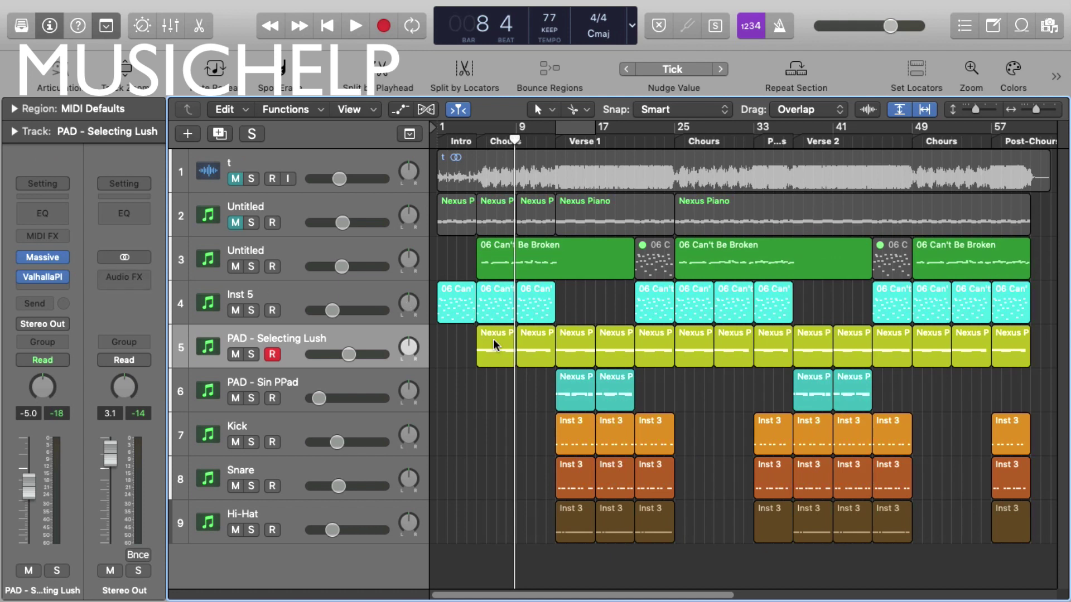
click(319, 384)
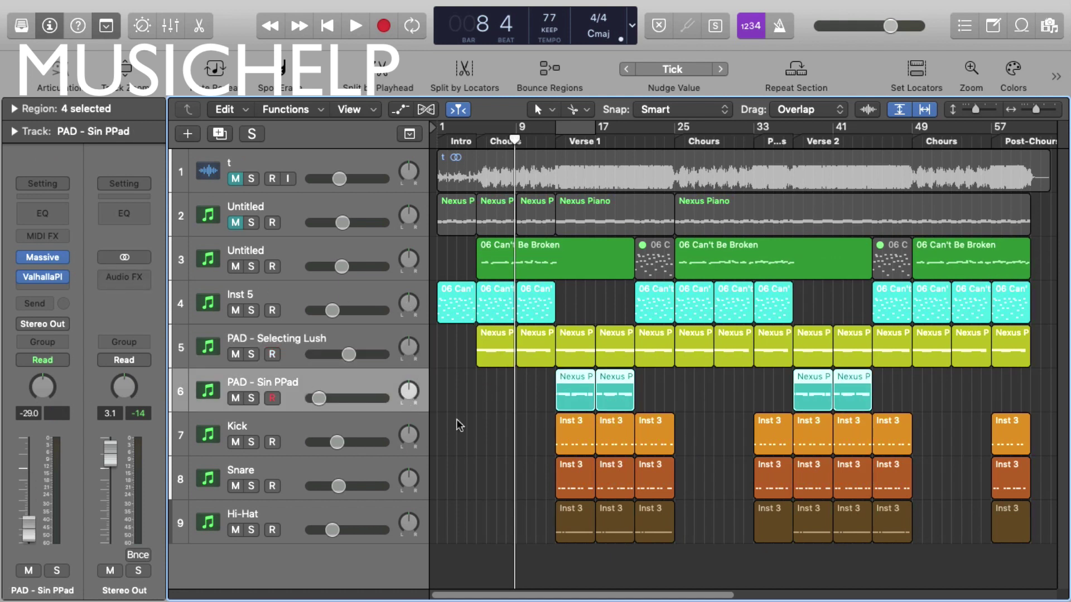
click(500, 424)
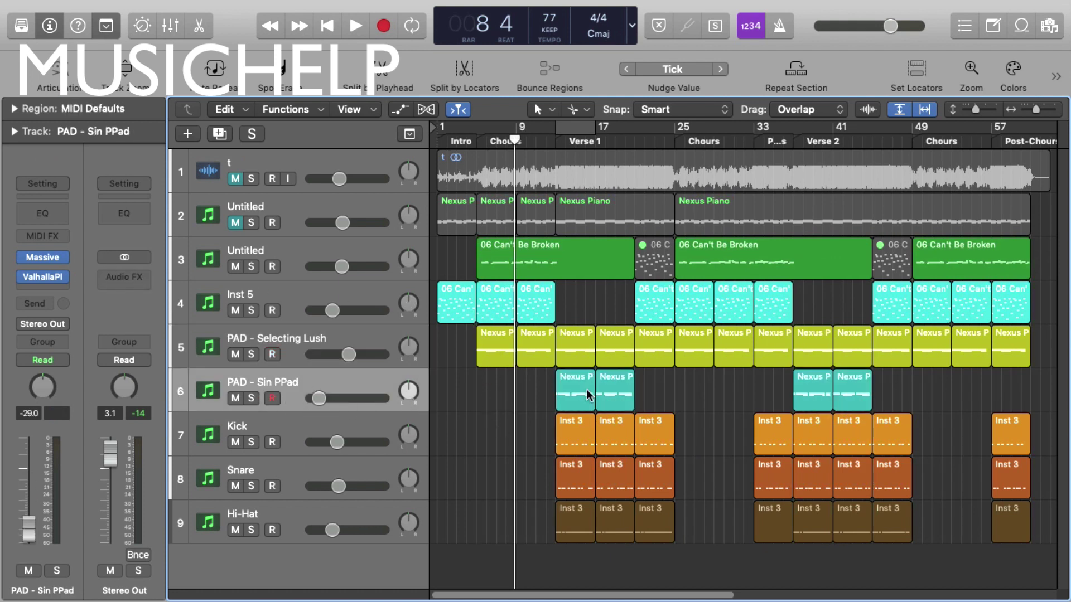
double_click(580, 390)
Cycle bars 13–17 around the region and start playback from bar 13.
click(404, 367)
key(super+u)
key(space)
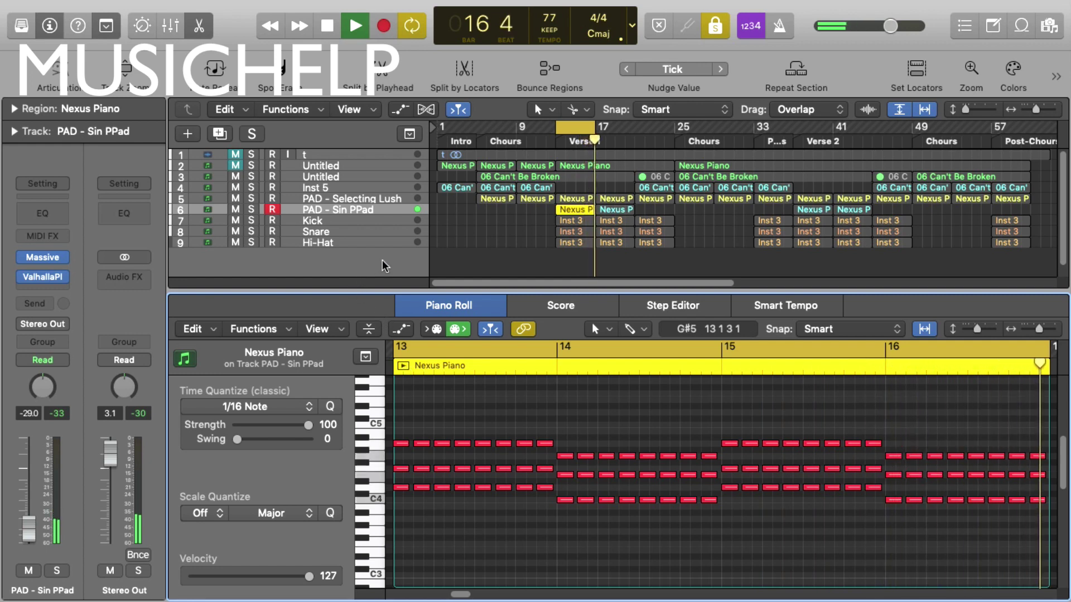
Stop the pad, loop-play the Kick track's Inst 3 region over bars 13–17, then stop.
key(space)
click(531, 230)
click(575, 222)
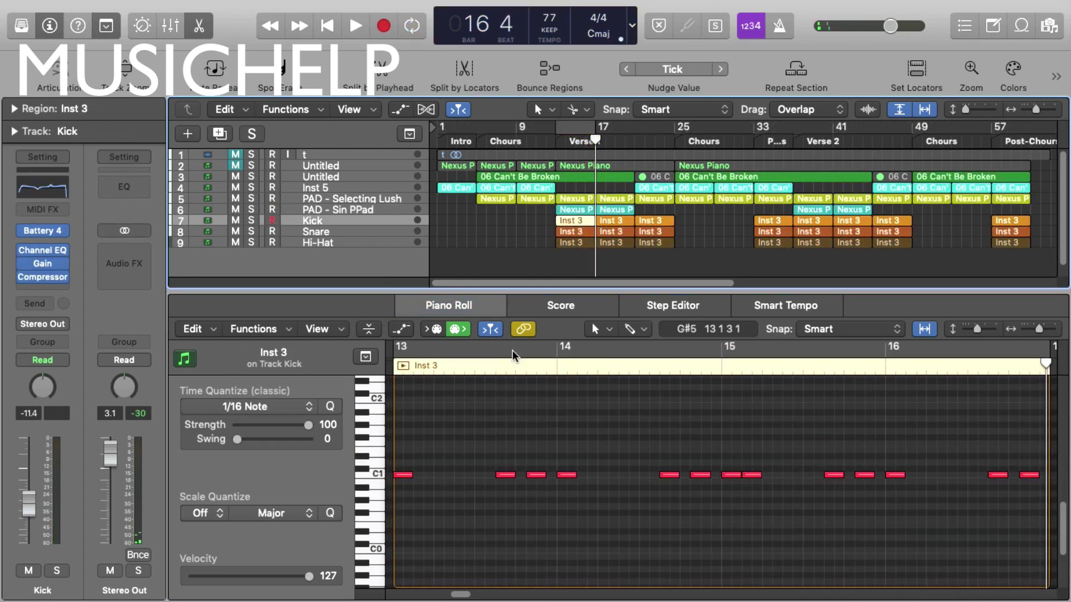
click(403, 367)
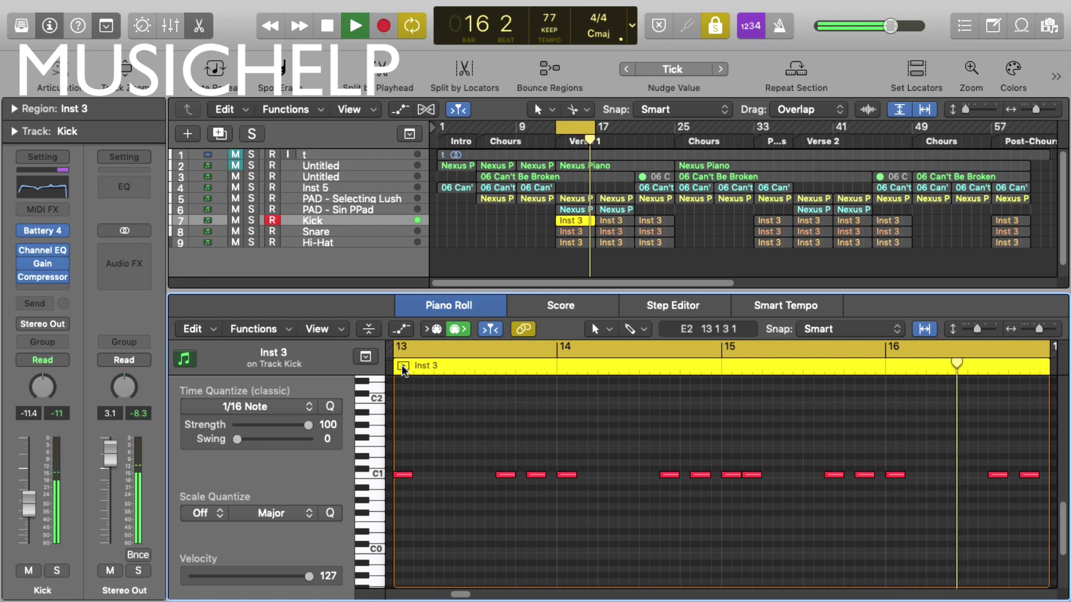
click(458, 247)
key(space)
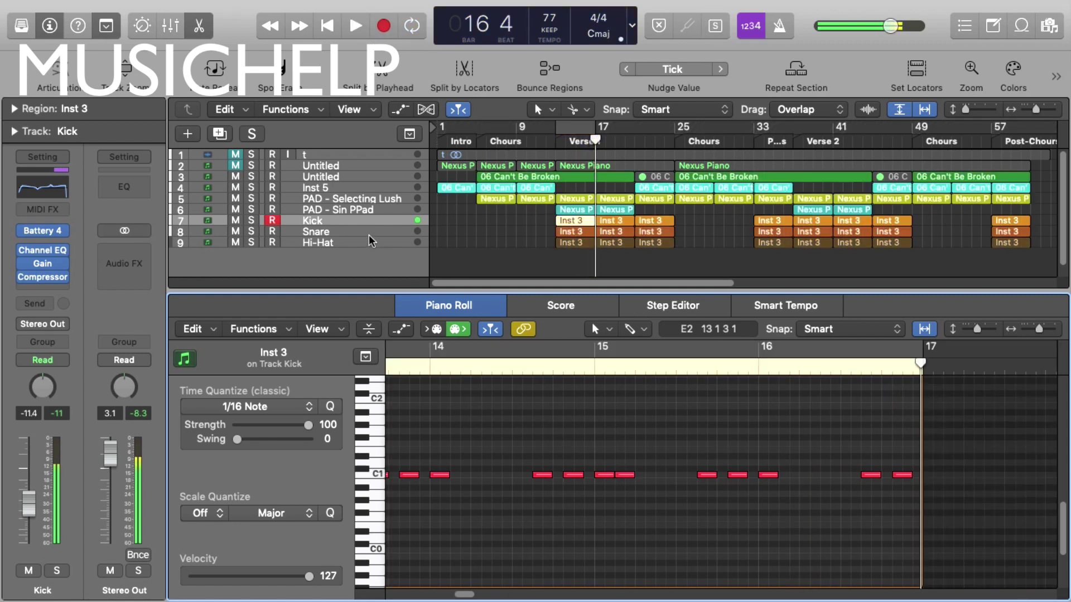
Select all eight Kick regions and check their Channel EQ and Gain plugins.
click(363, 221)
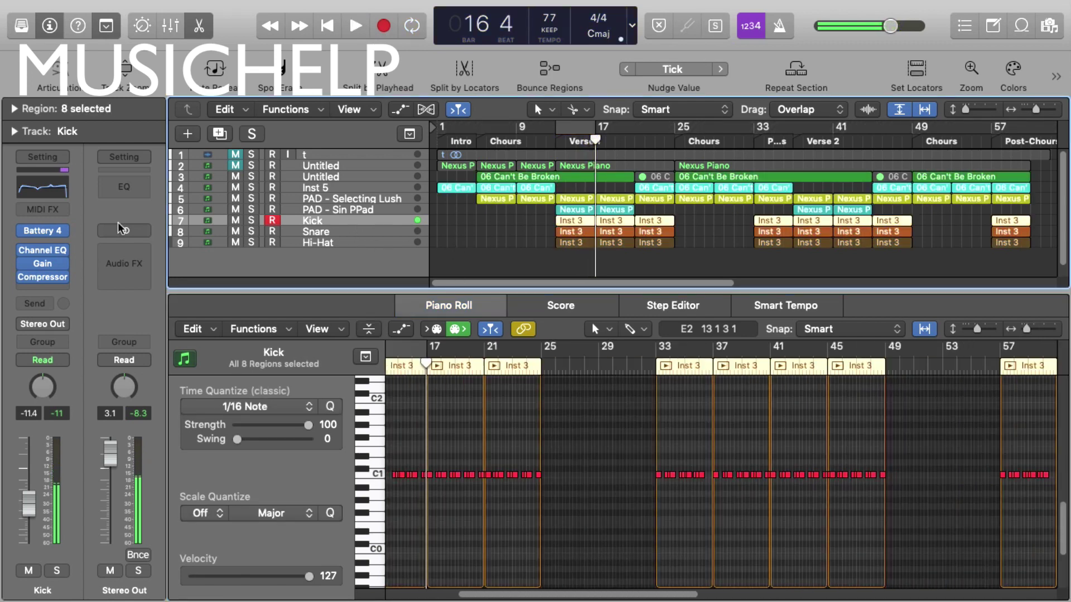
click(44, 254)
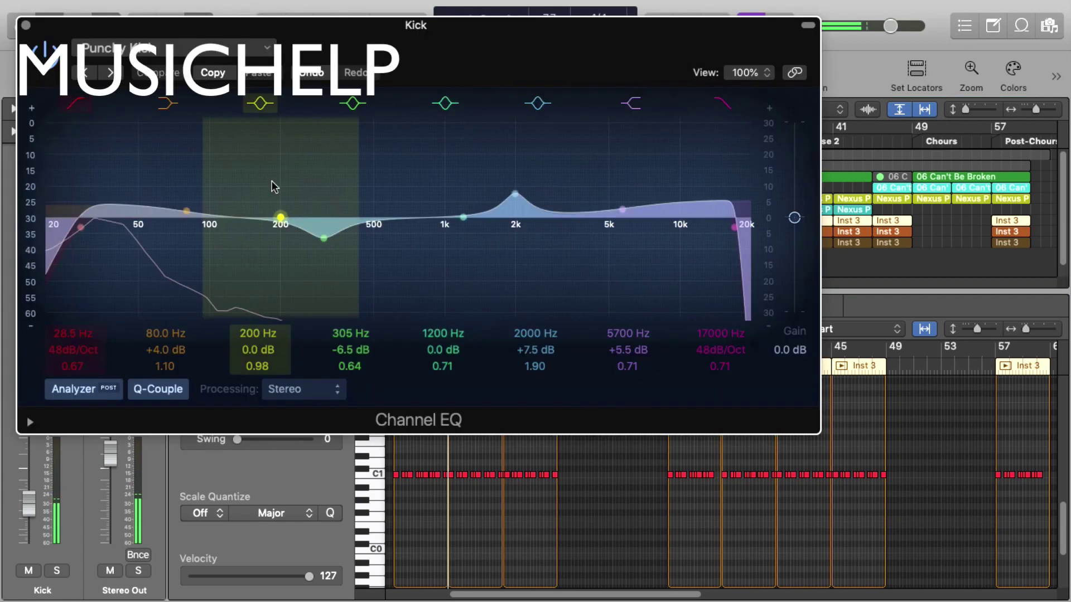
click(28, 27)
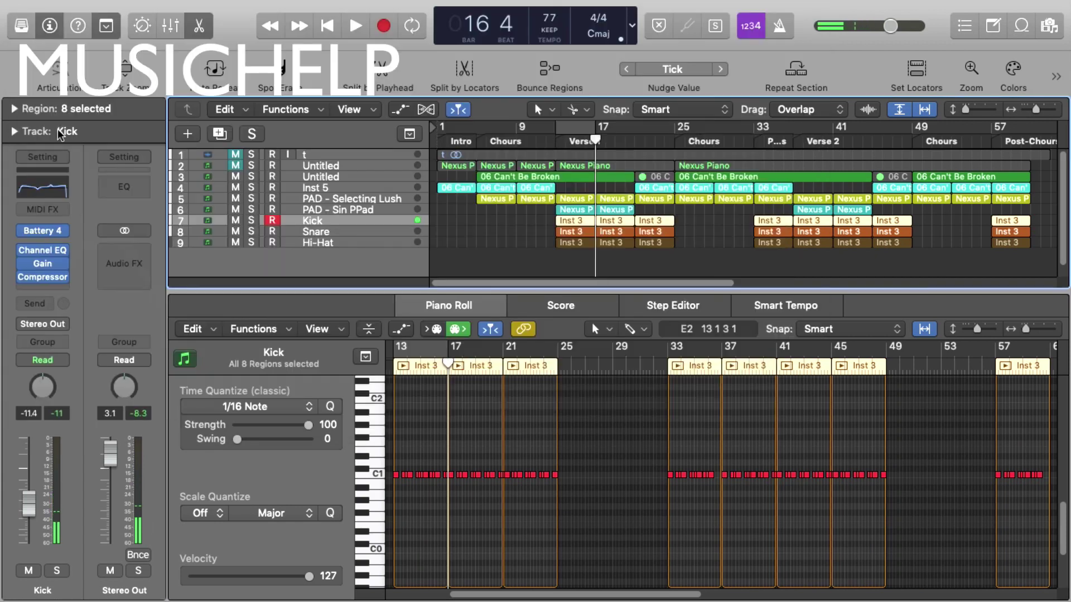
click(43, 263)
key(super+w)
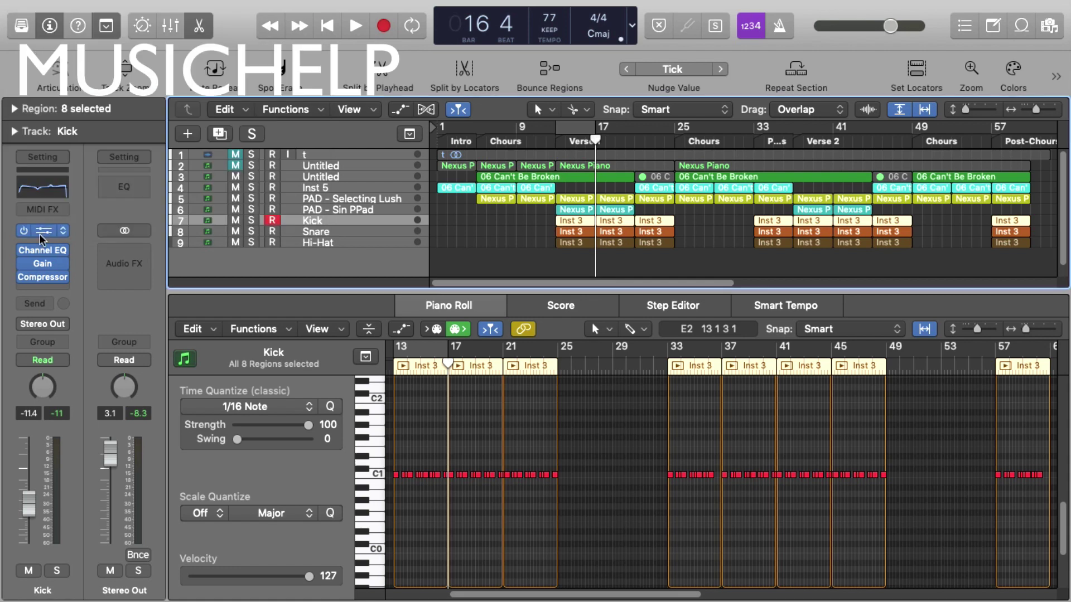
Check the Kick Compressor settings, then select the Snare track's Inst 3 region.
click(45, 279)
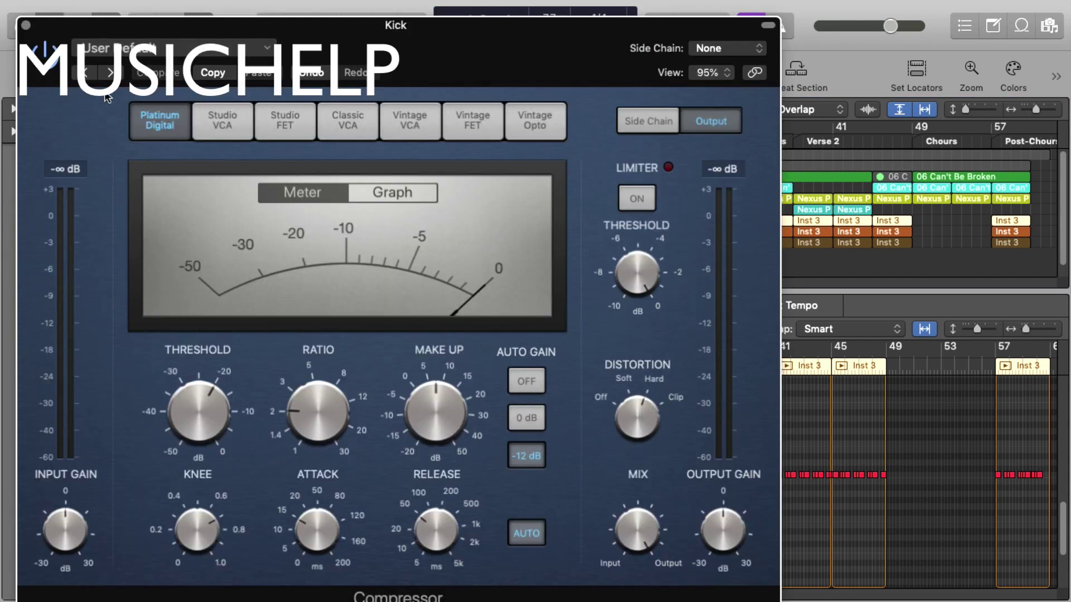
click(25, 25)
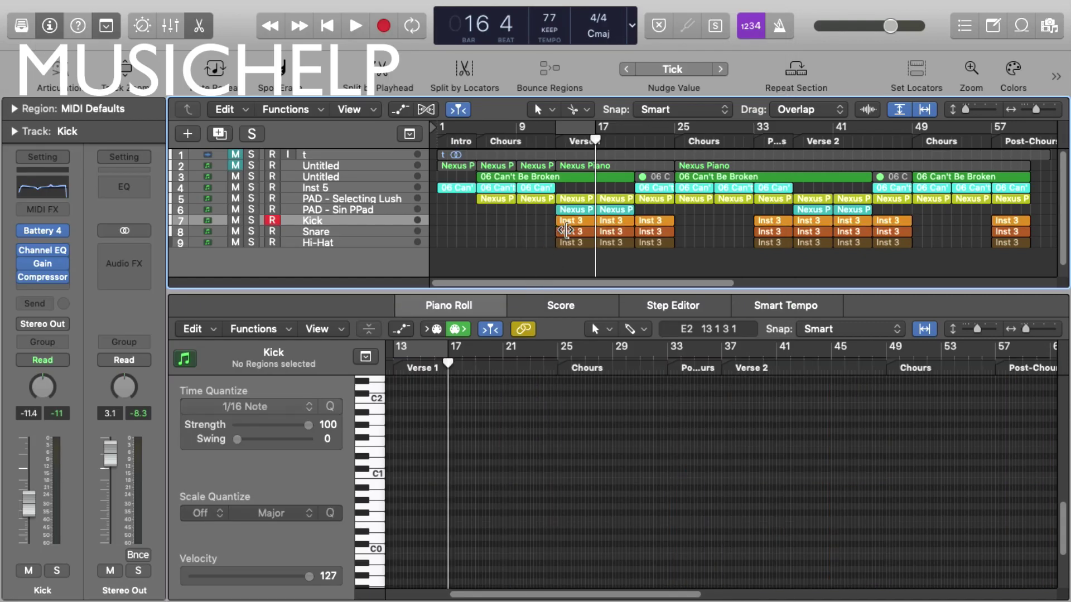
click(568, 234)
Loop-play the Snare region's notes over bars 13–17, then stop.
click(402, 366)
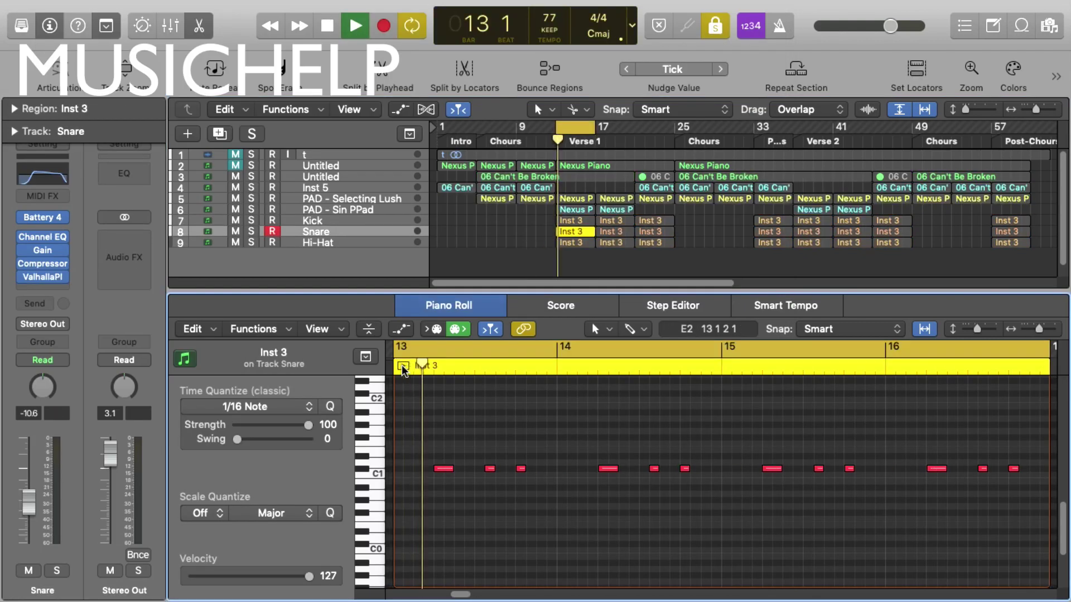
key(u)
key(space)
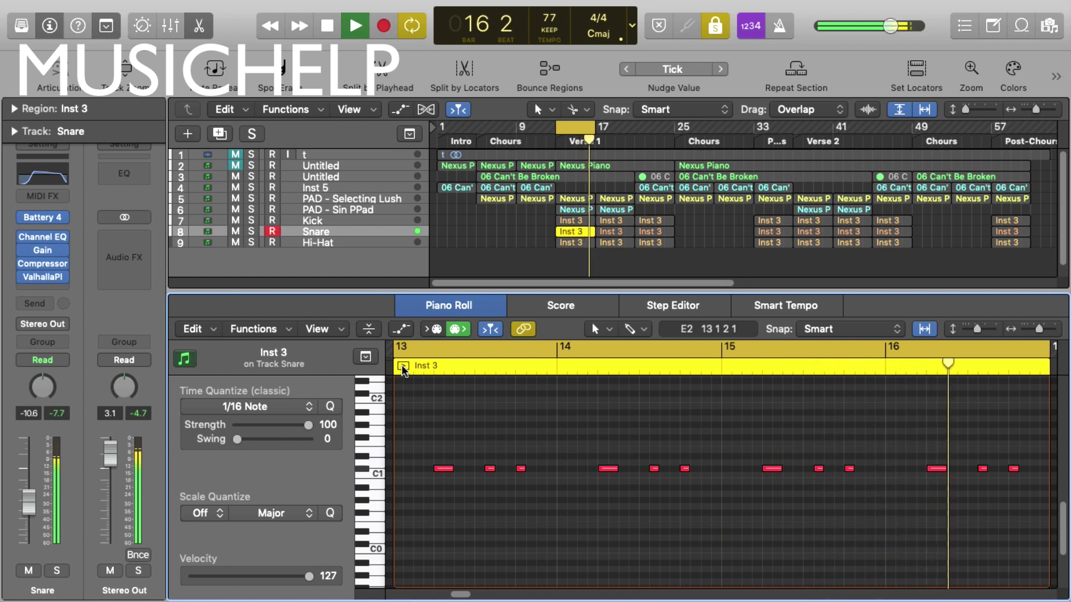
click(403, 366)
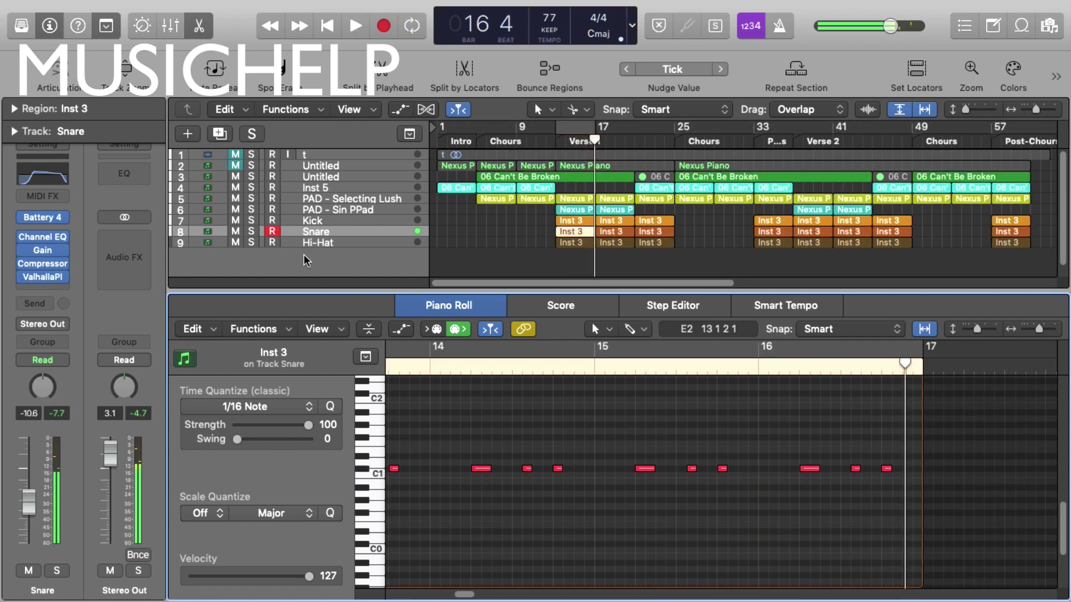
Preview the Hi-Hat region, then select the Snare track with all eight regions.
click(317, 253)
click(495, 254)
click(580, 243)
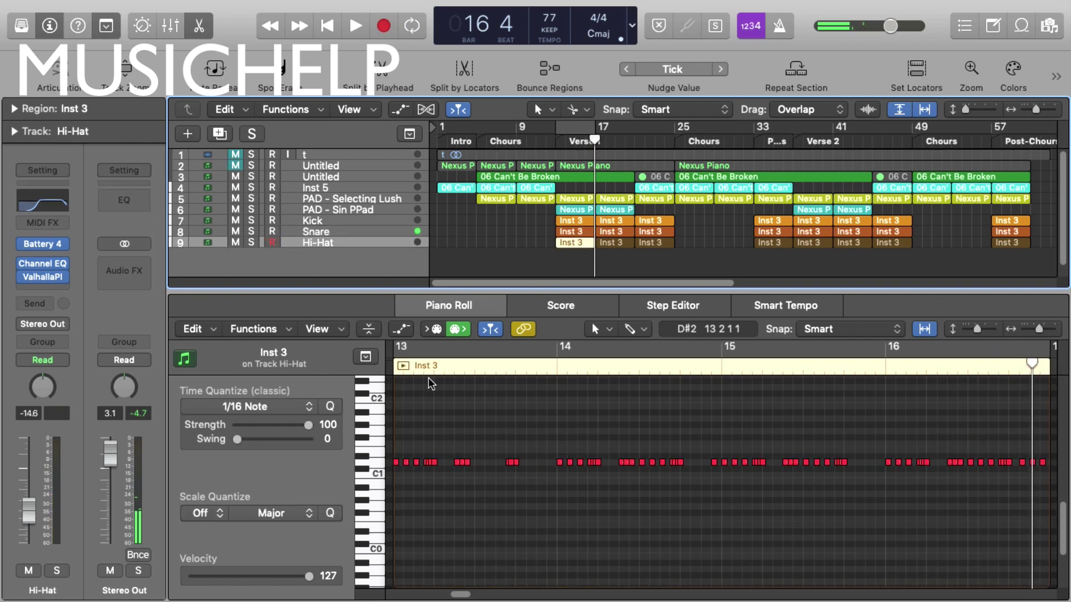
click(371, 232)
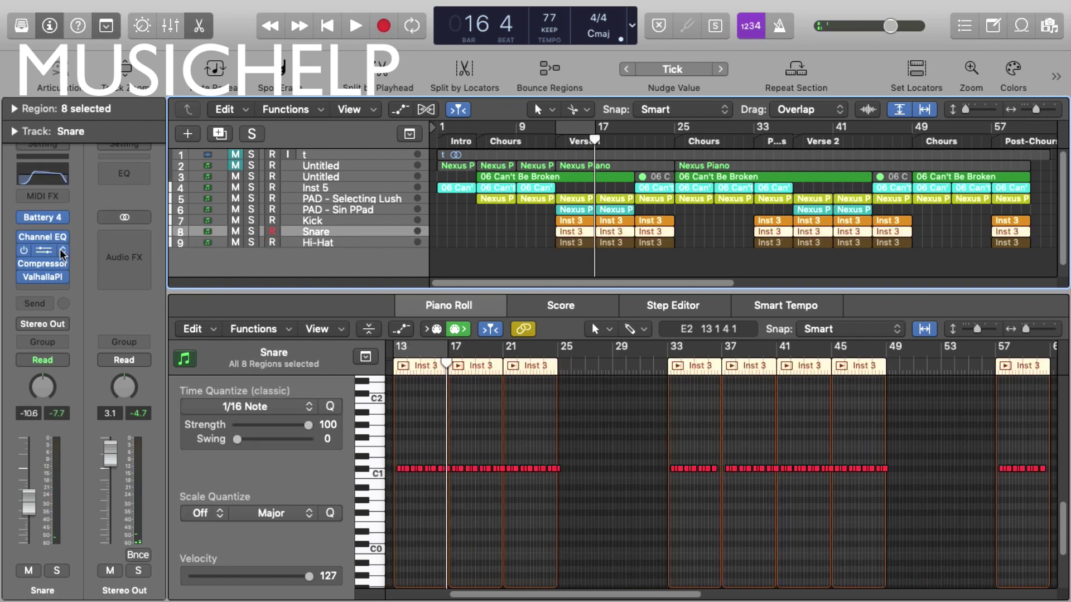
click(42, 176)
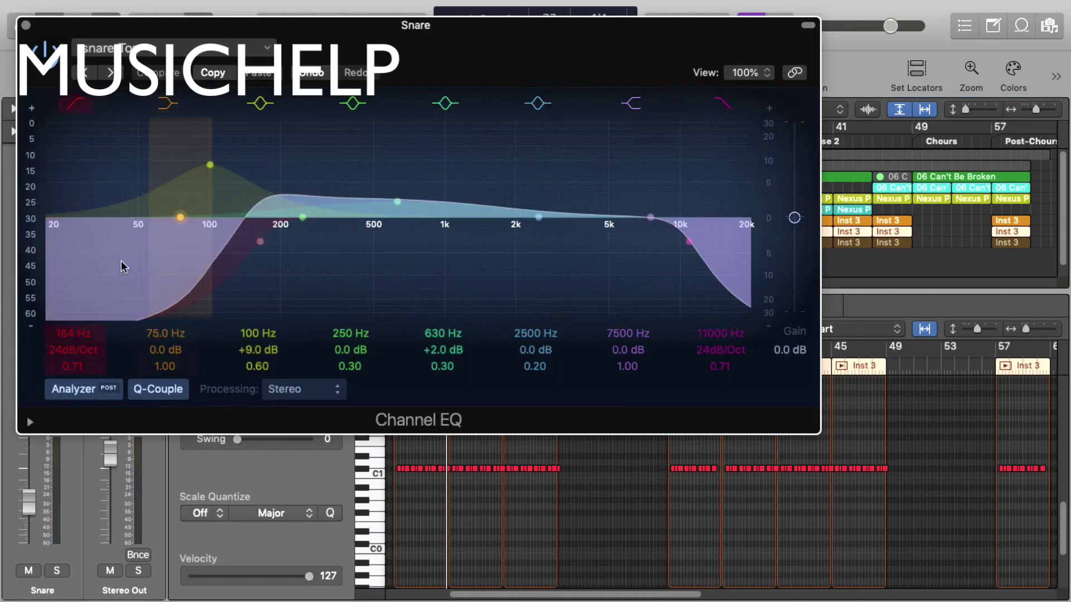
click(26, 26)
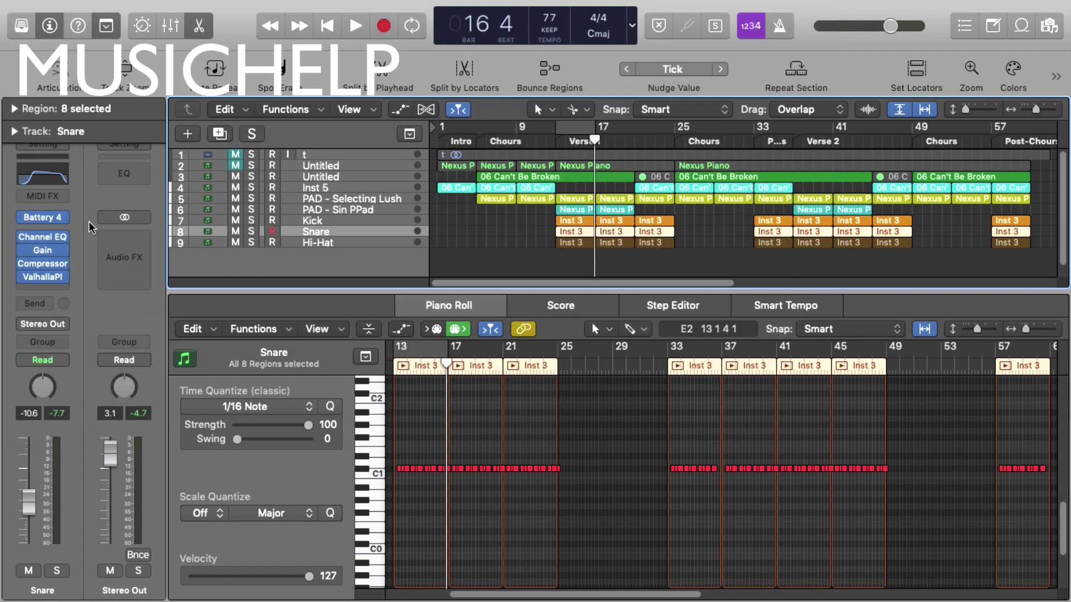
click(45, 251)
click(26, 26)
click(42, 269)
click(45, 264)
click(43, 264)
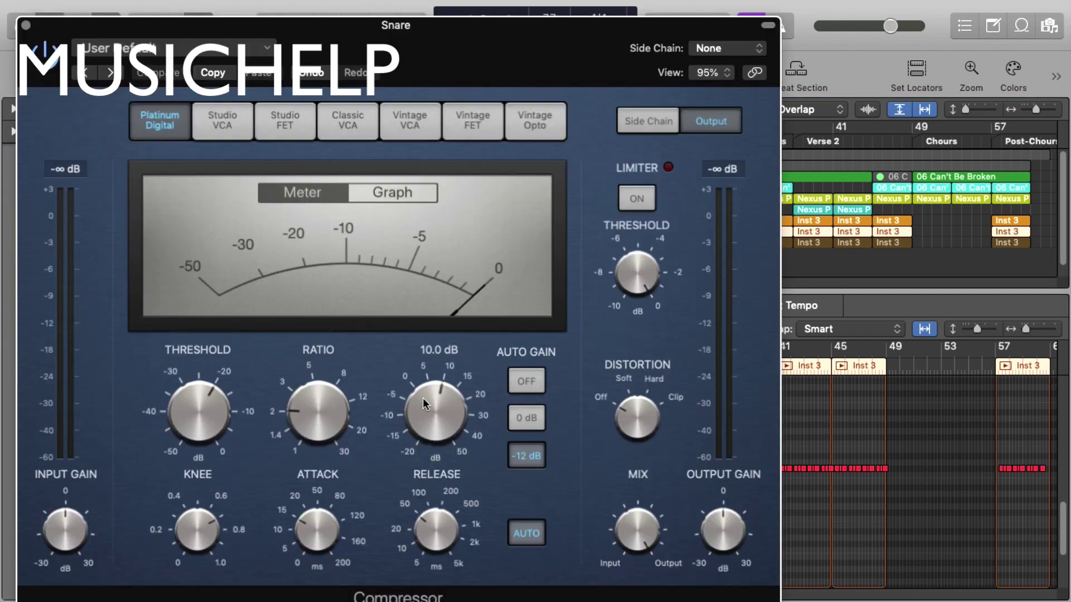
click(26, 25)
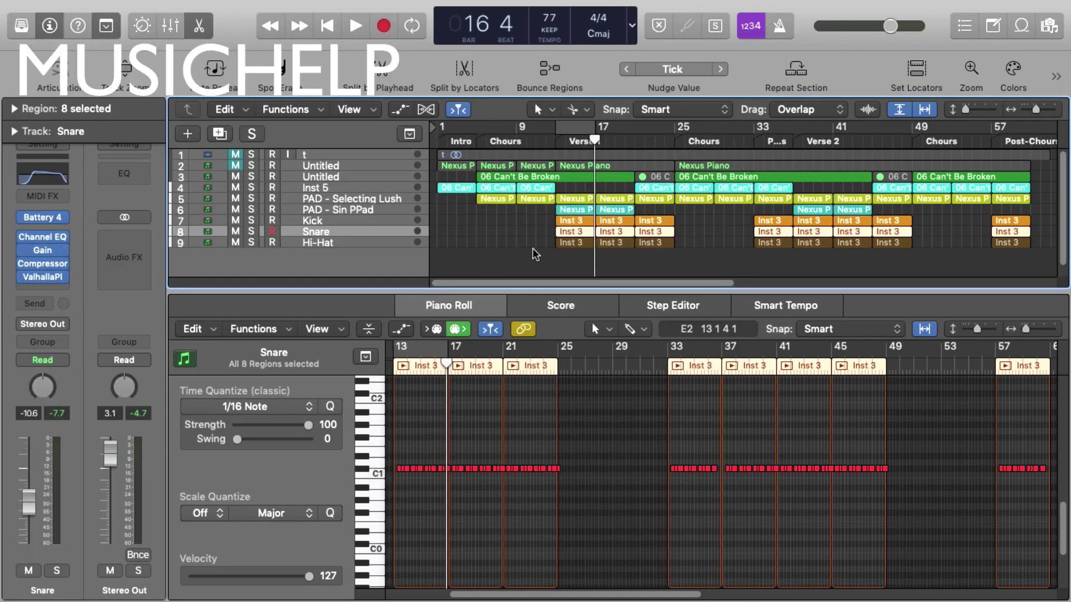
click(383, 241)
Loop-play the Hi-Hat region from bar 13 to bar 17.
click(519, 257)
click(578, 243)
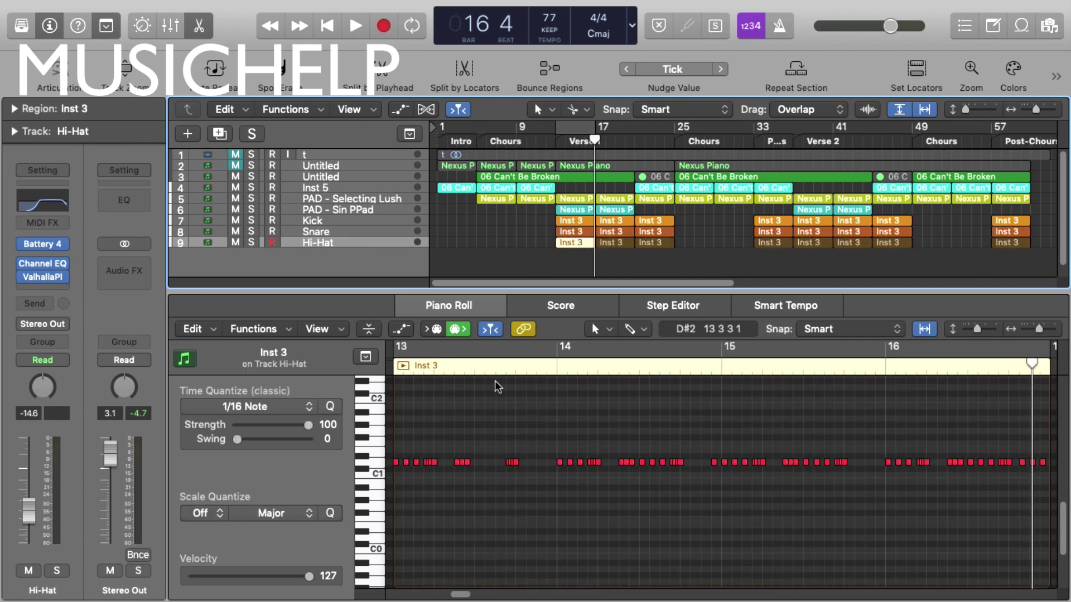
key(c)
key(space)
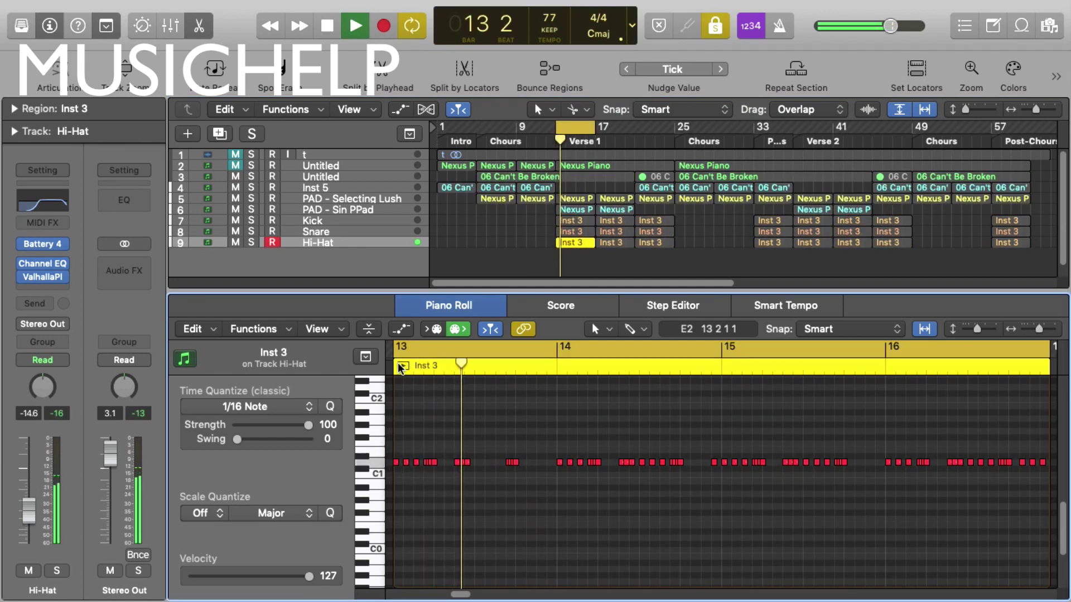
Hide the Inspector, enlarge the note rows, and close the Piano Roll.
click(56, 32)
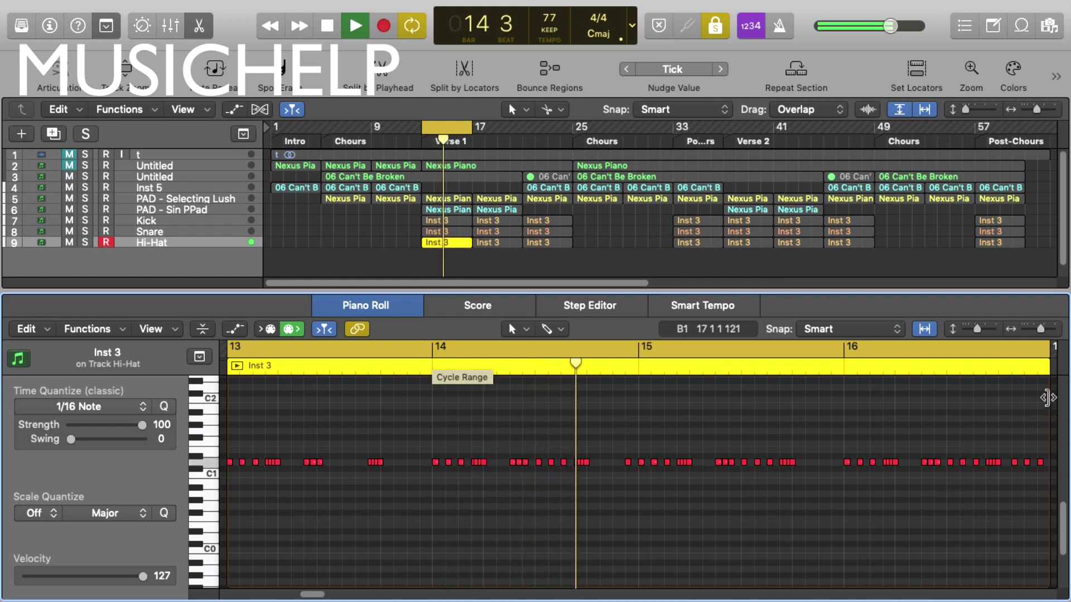
drag(976, 328, 986, 329)
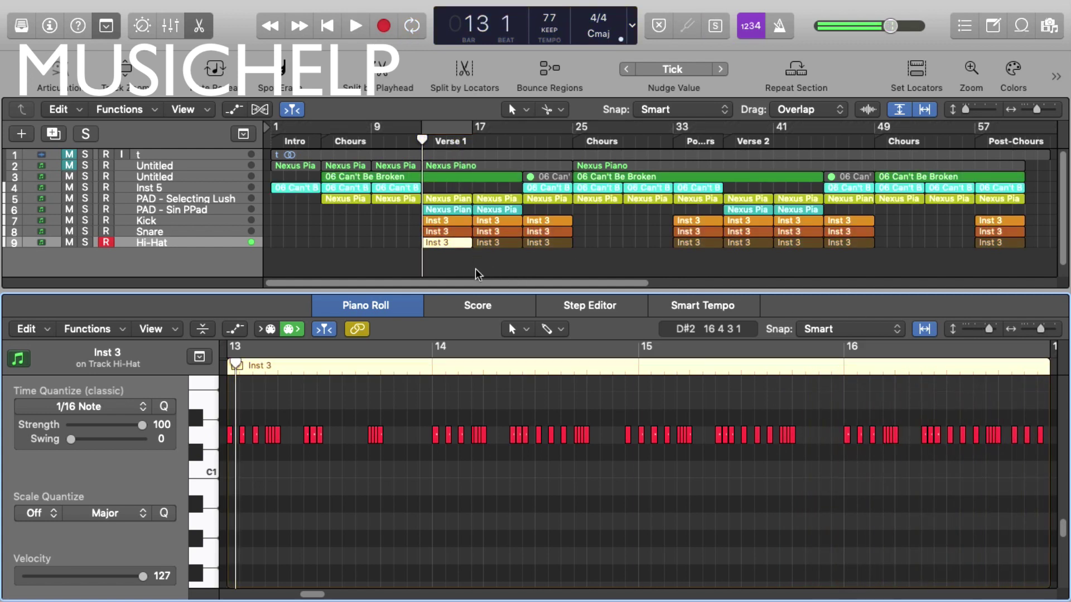
drag(488, 292, 477, 542)
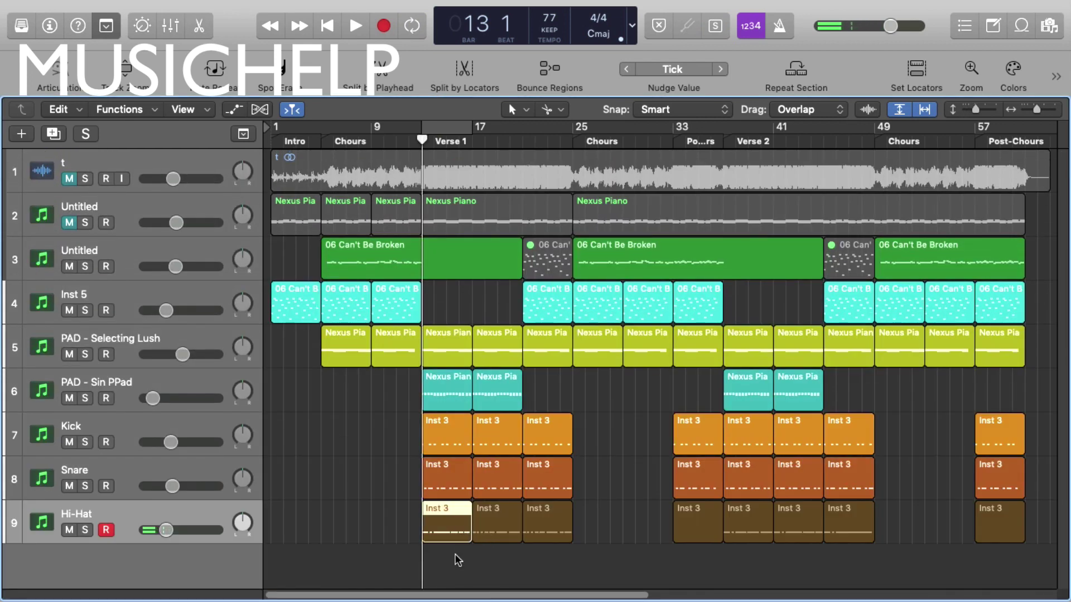
Solo the Kick, Snare and Hi-Hat tracks together and show the drum notes.
shift+click(202, 422)
click(86, 442)
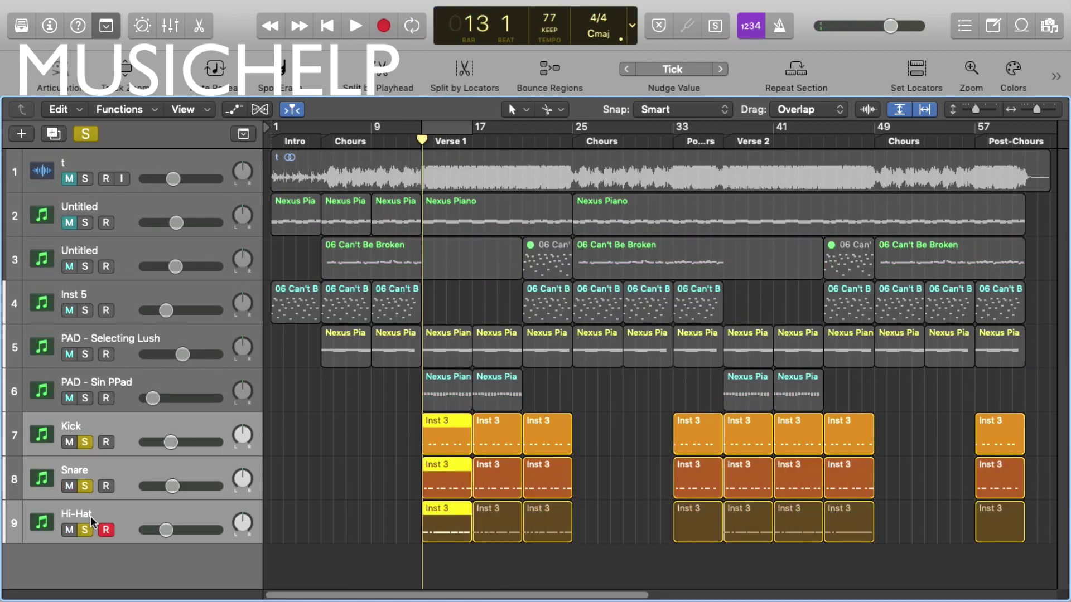
double_click(439, 432)
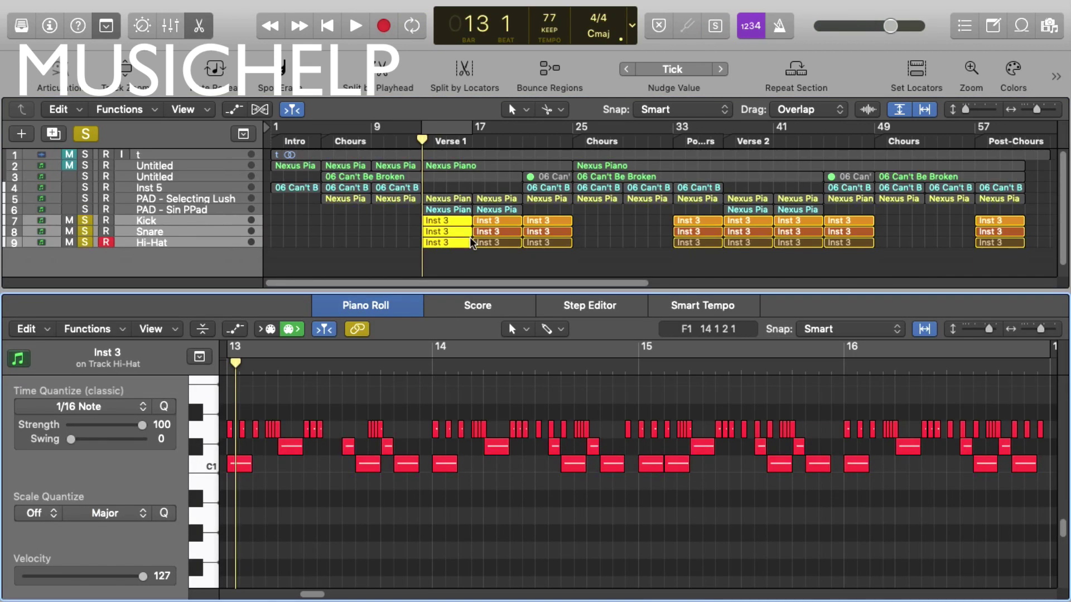
Loop bars 13–17, play the drums and stop, then shrink the Piano Roll.
click(444, 123)
key(space)
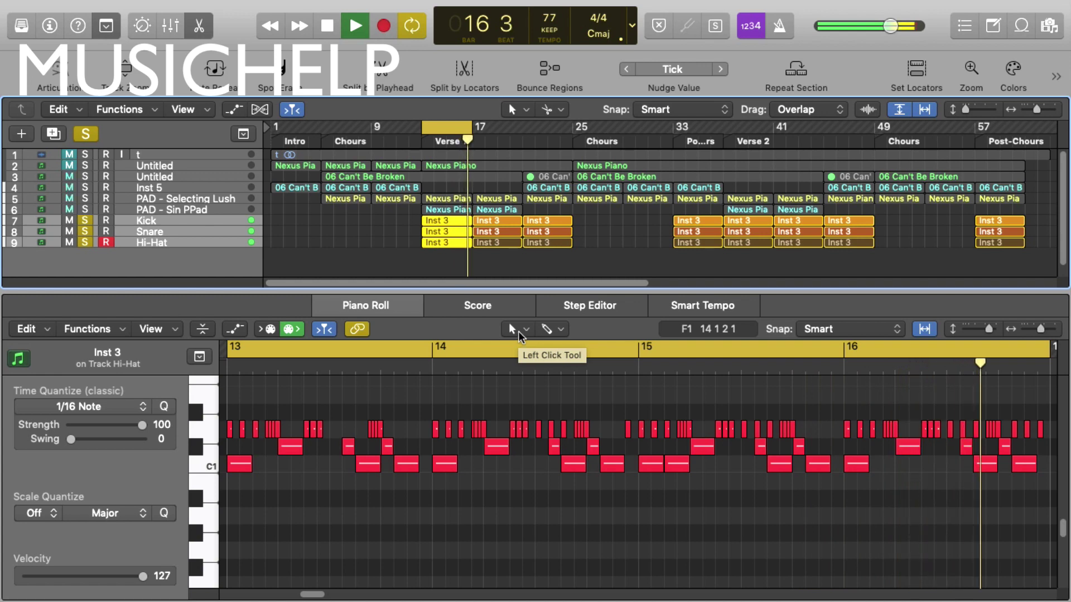
key(space)
drag(827, 295, 789, 547)
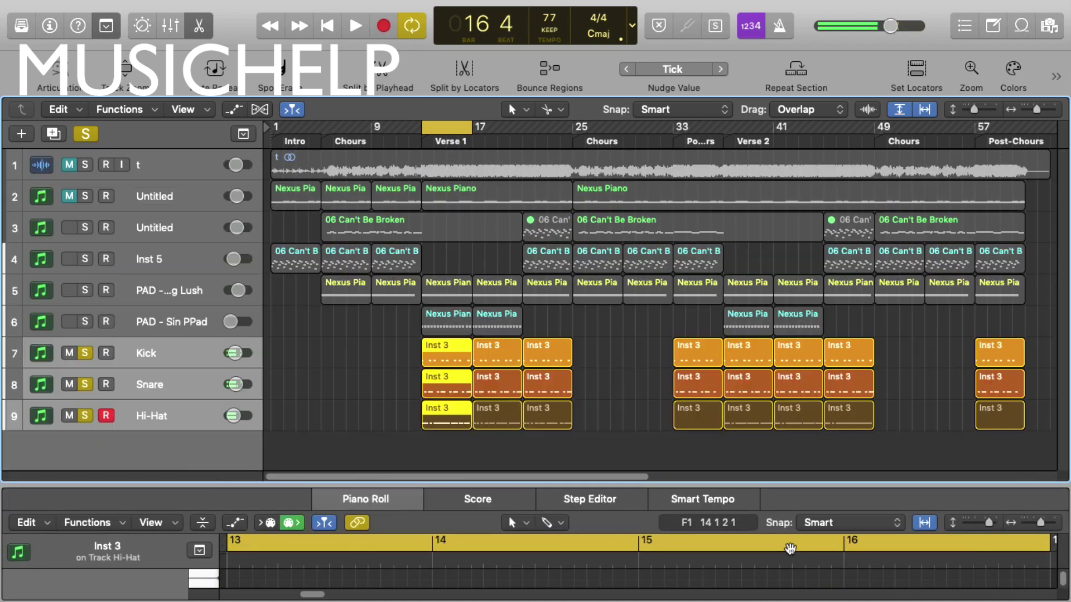
Close the Piano Roll, unsolo the drums, and play the full arrangement from near bar 1.
drag(741, 484, 744, 598)
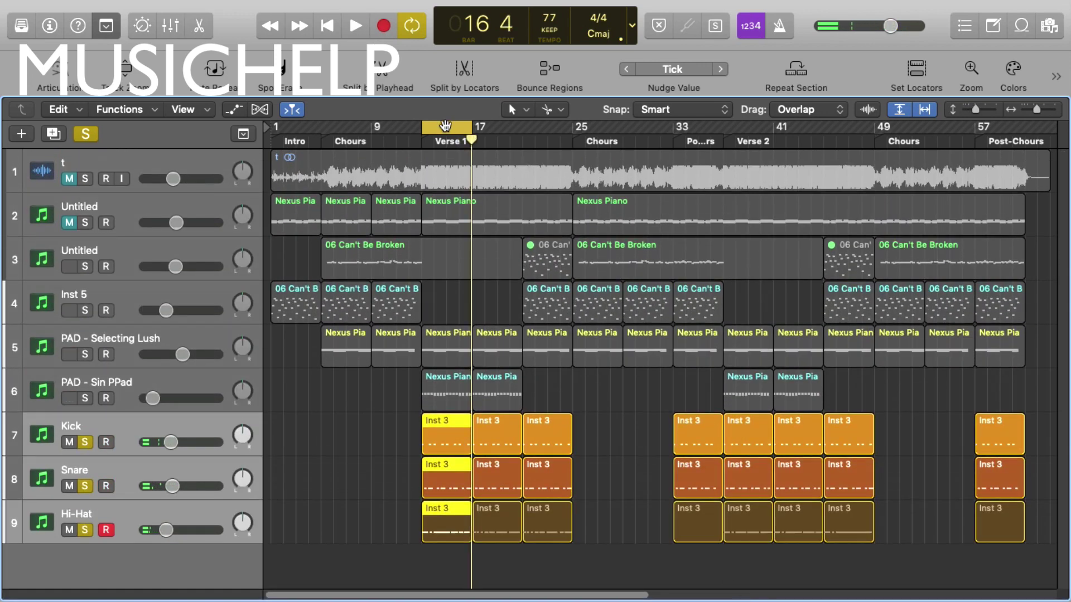
click(279, 142)
click(91, 135)
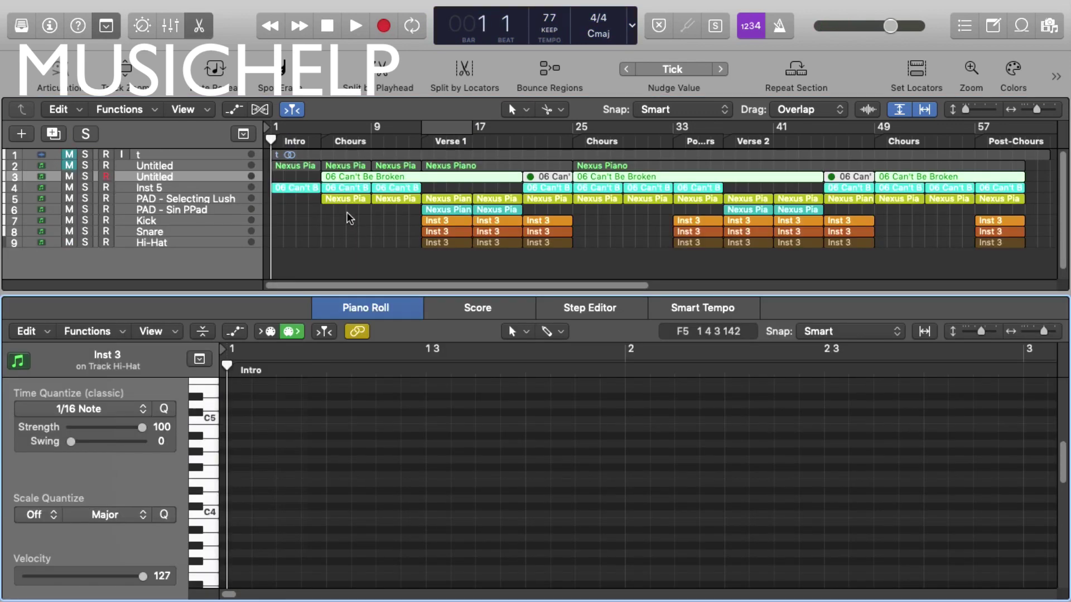
key(space)
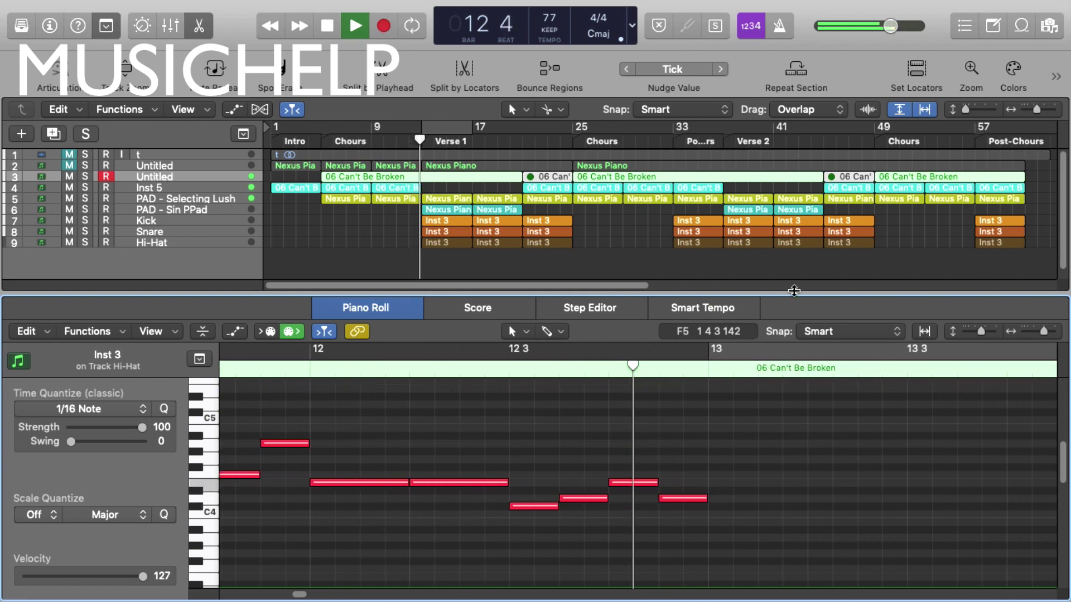
Enlarge the tracks area and close the Piano Roll so all nine tracks show at full height.
drag(792, 291, 790, 344)
key(p)
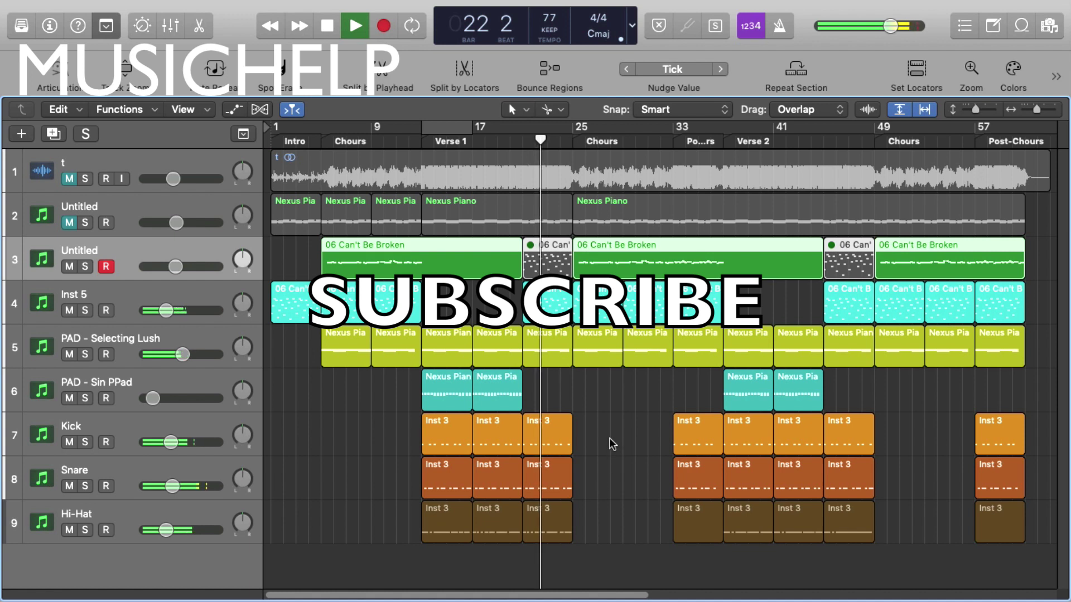
Mute the bar 25 regions on tracks 3–5, stop playback, and send the playhead back to the song start.
drag(597, 391, 665, 262)
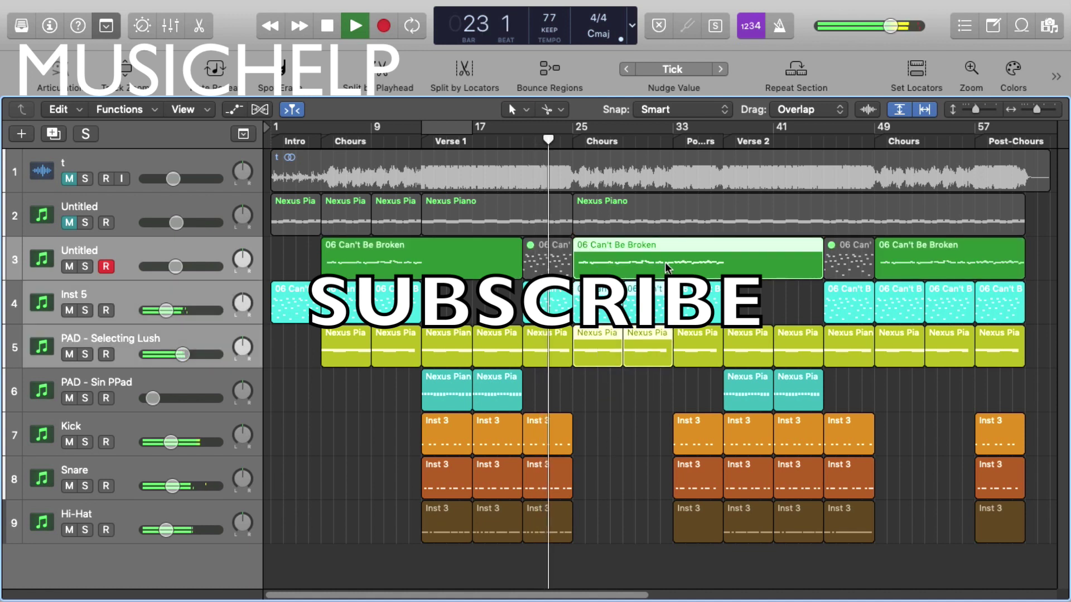
key(ctrl+m)
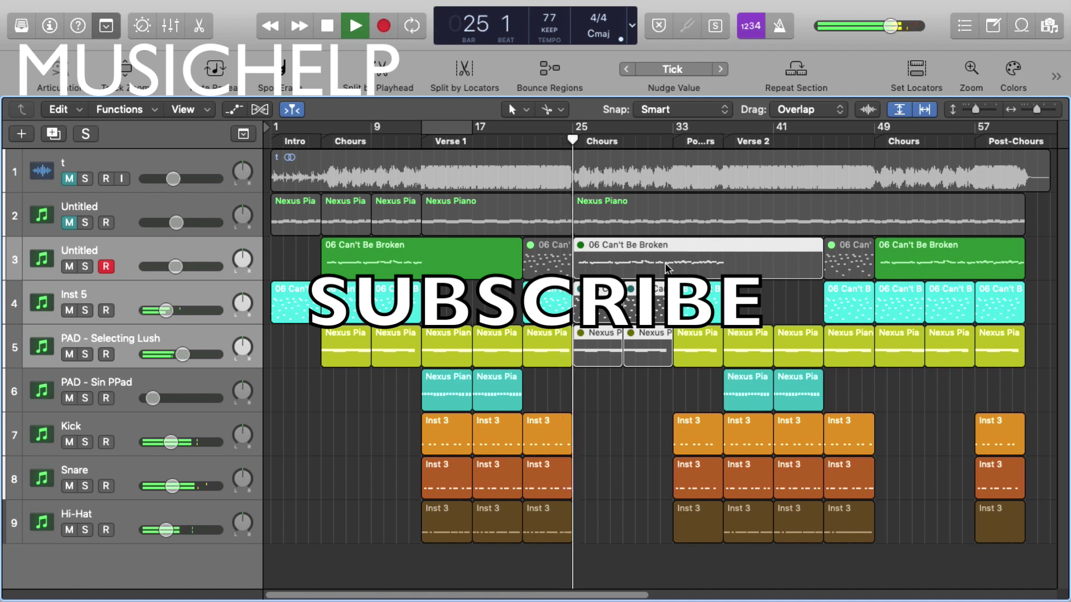
key(space)
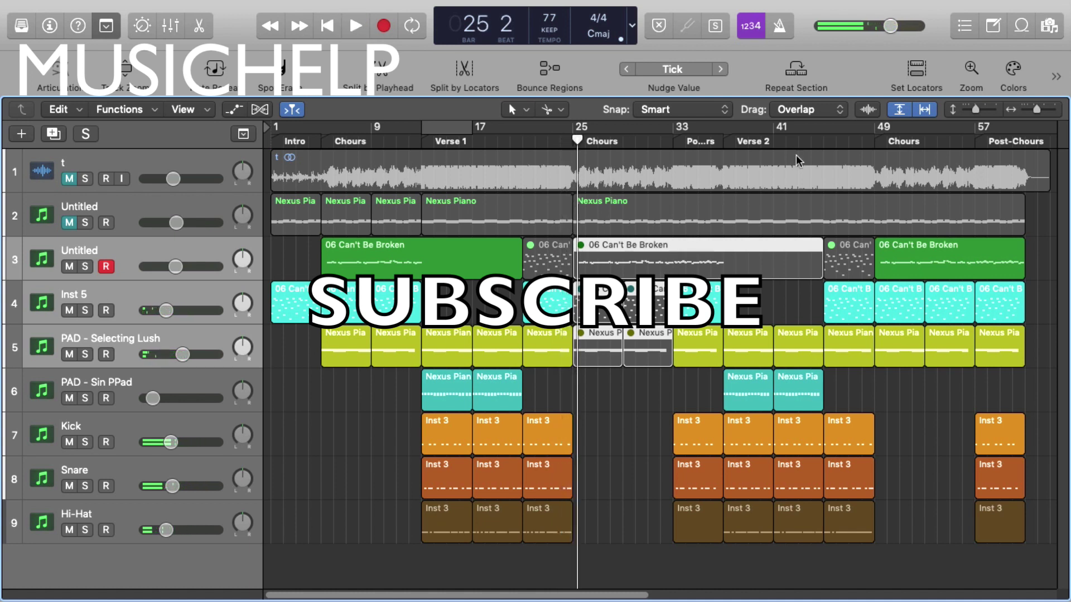
drag(641, 395, 603, 267)
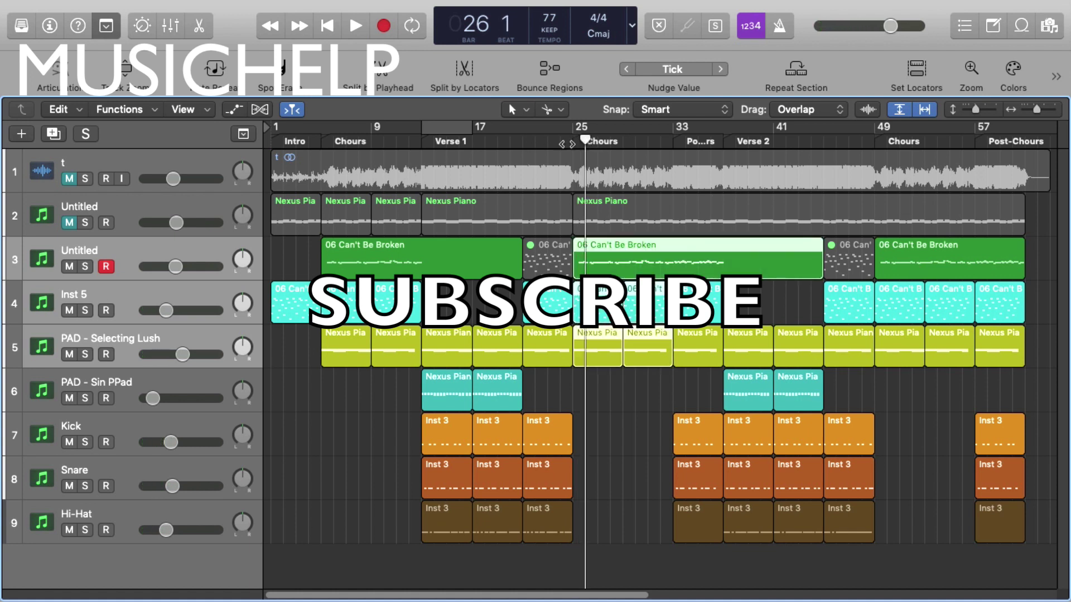
key(Return)
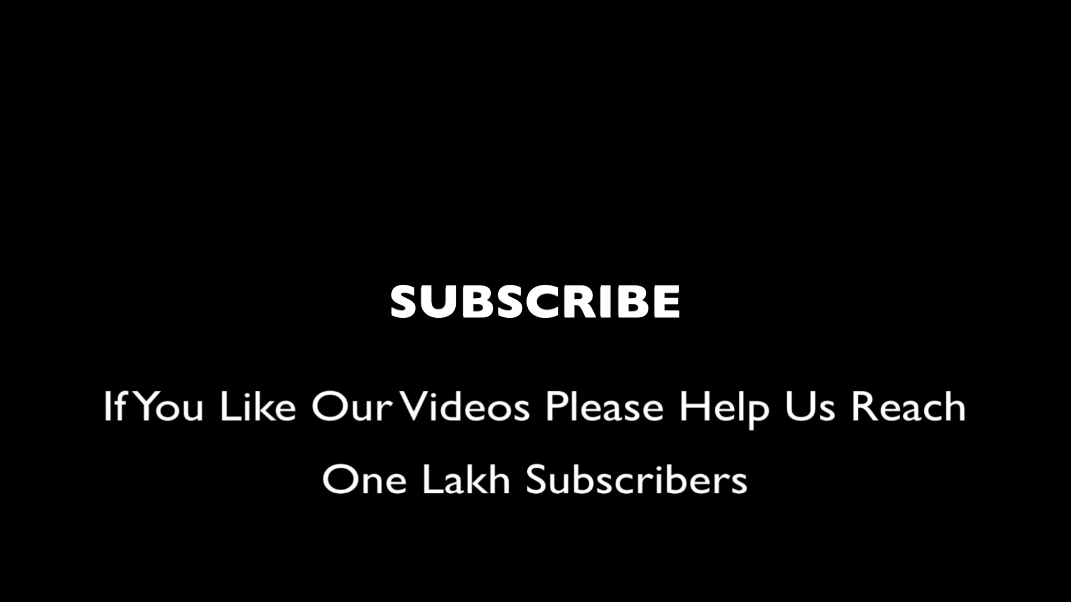